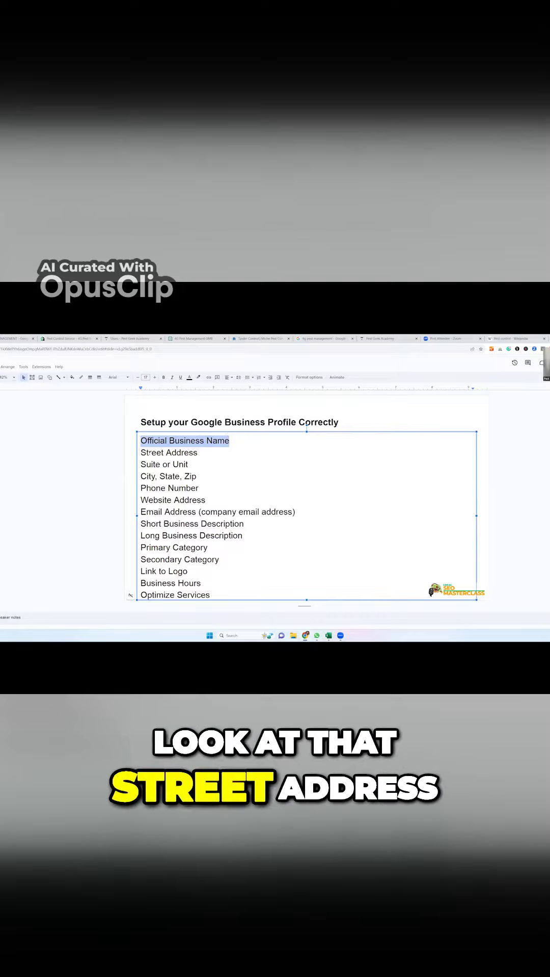
drag(141, 453, 197, 453)
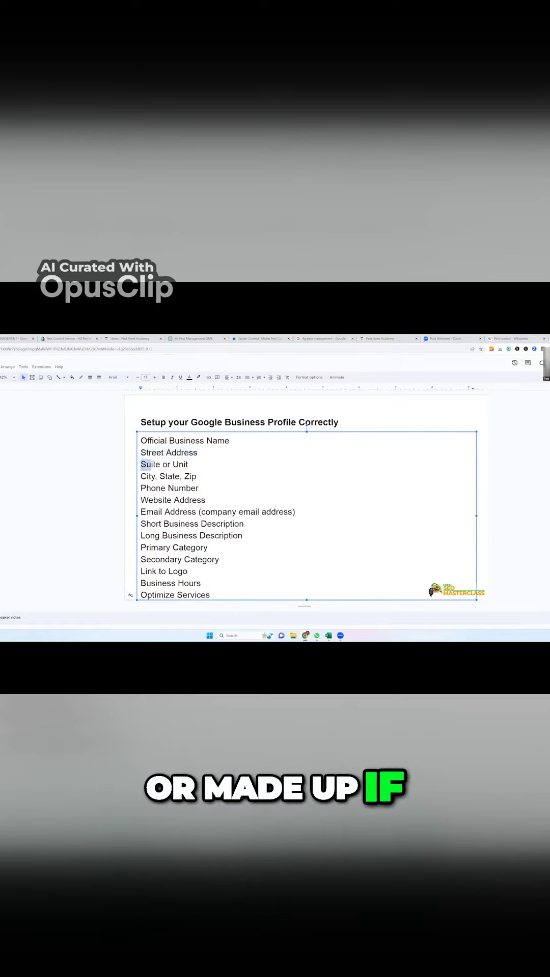
drag(159, 465, 188, 464)
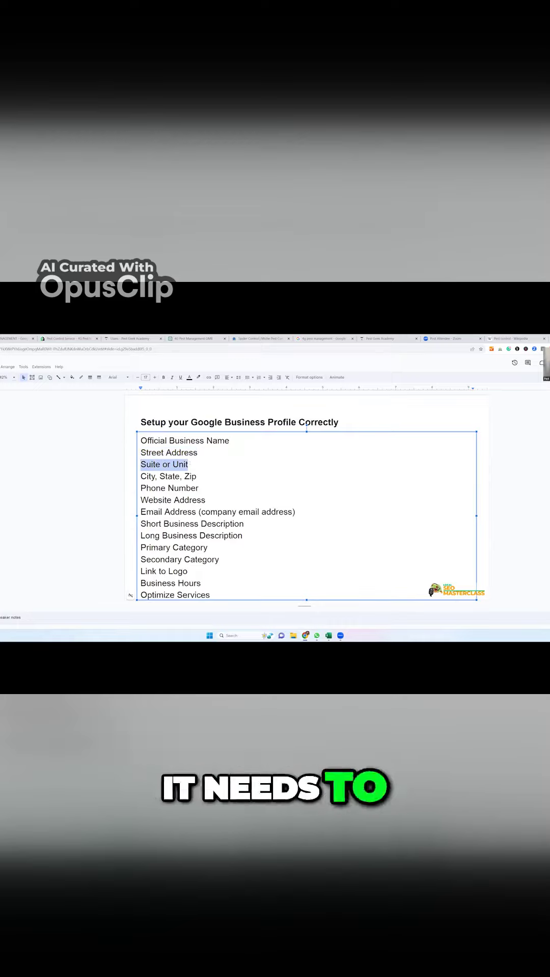
drag(140, 476, 196, 477)
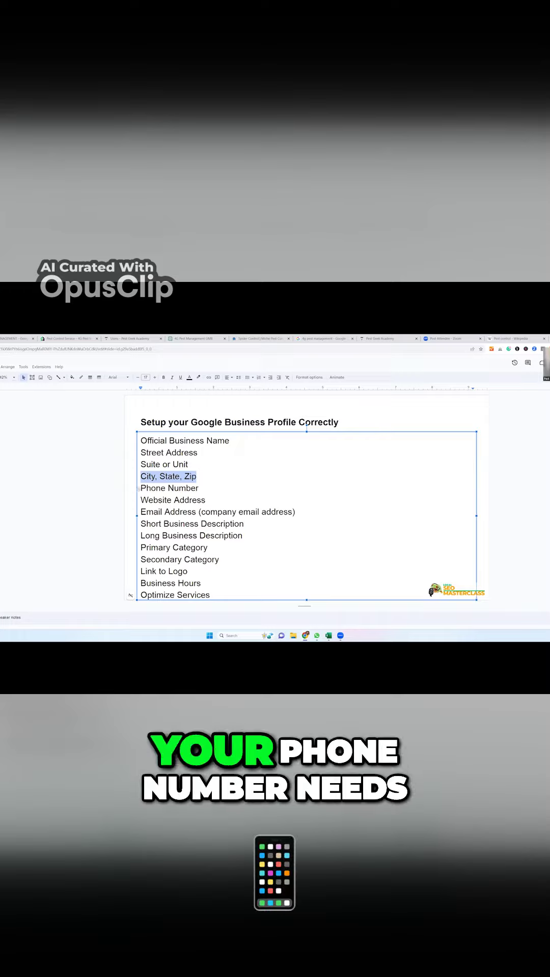
drag(141, 488, 198, 487)
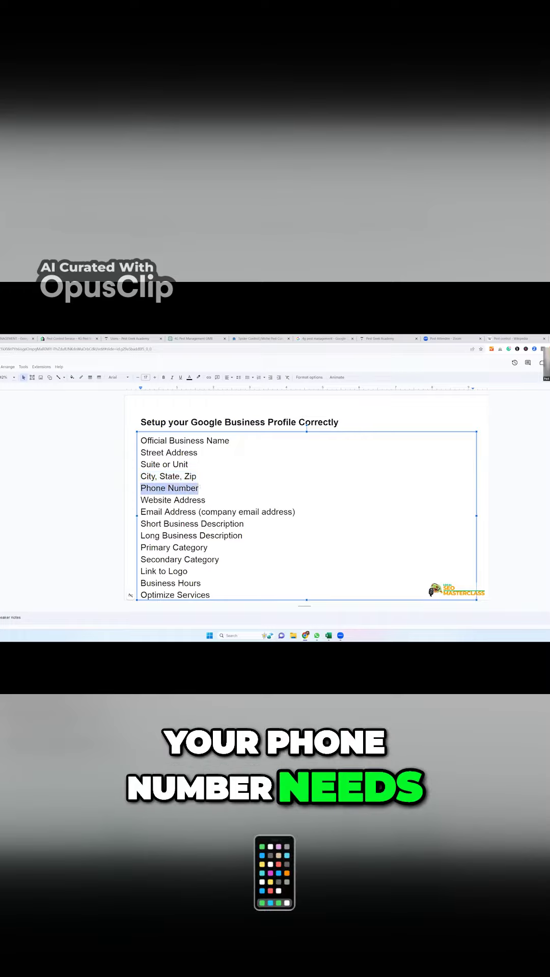
click(140, 501)
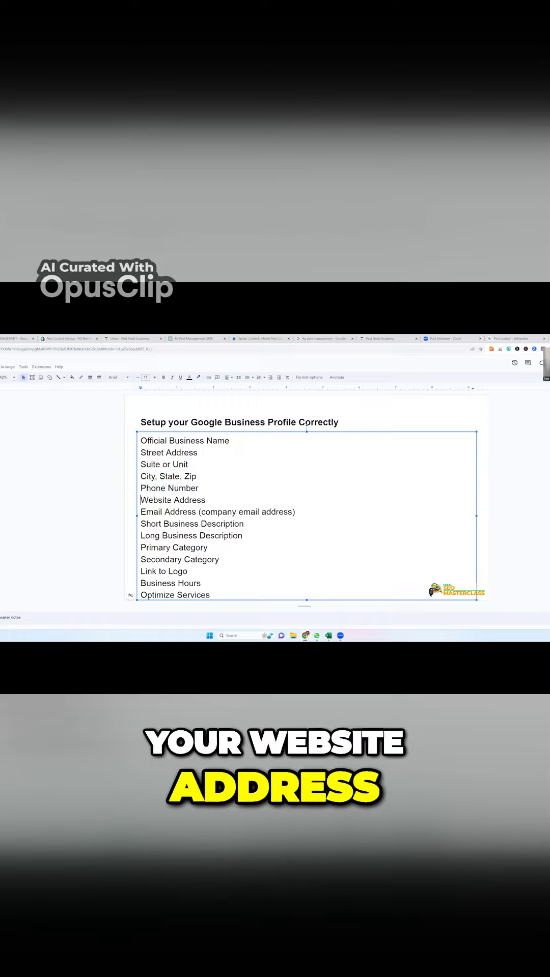
drag(140, 501, 209, 500)
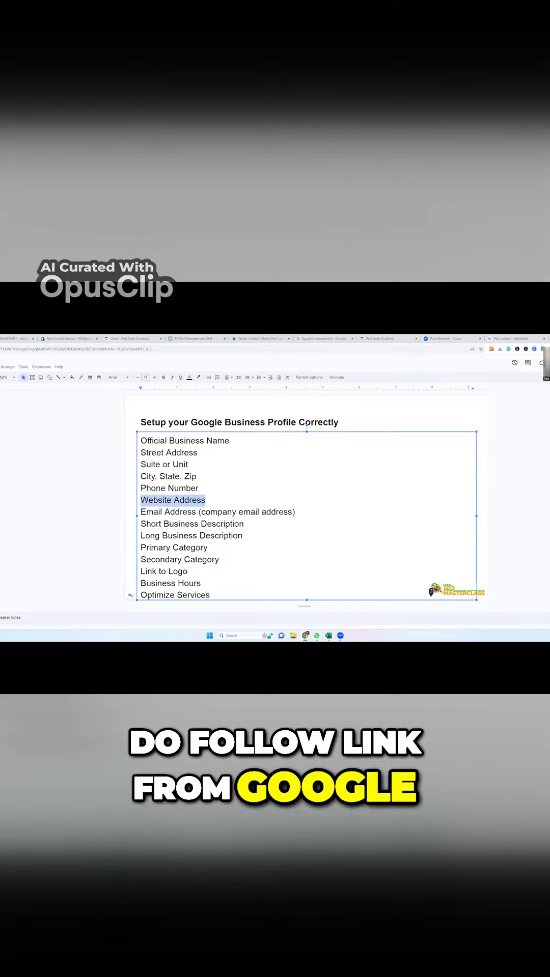
drag(140, 512, 298, 511)
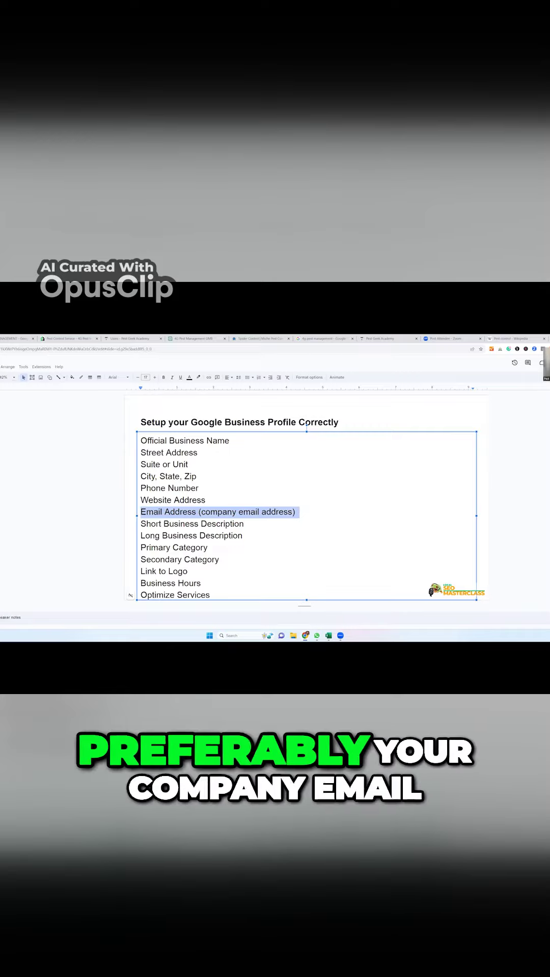
click(293, 512)
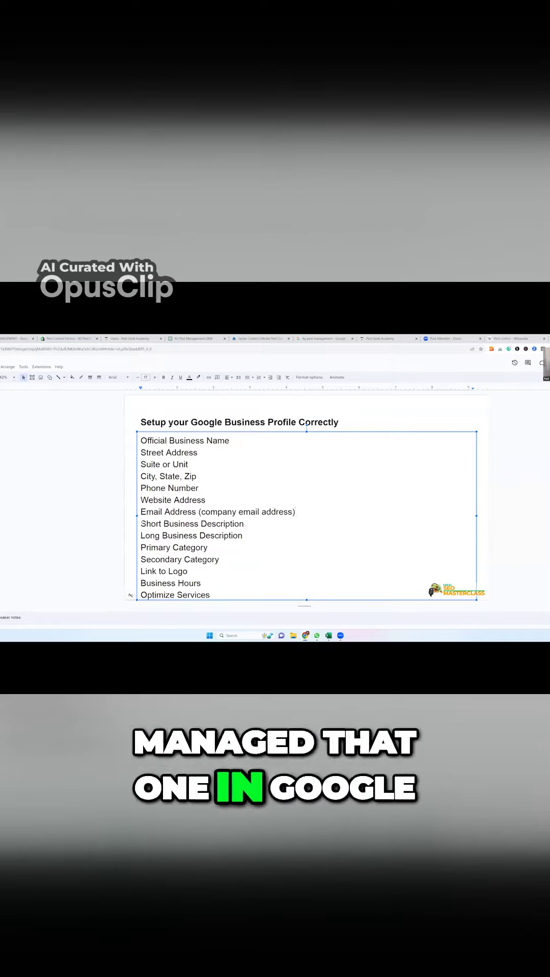
drag(141, 536, 242, 535)
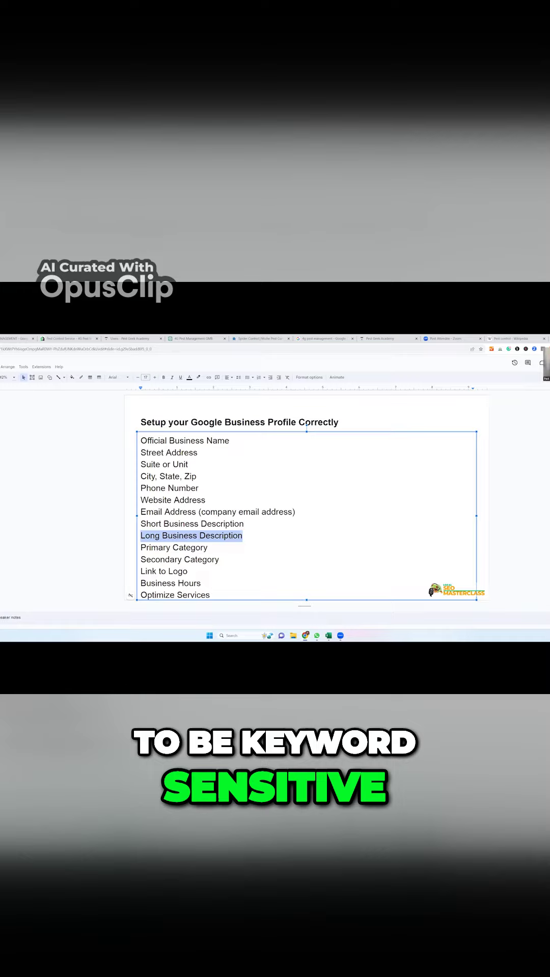
click(257, 535)
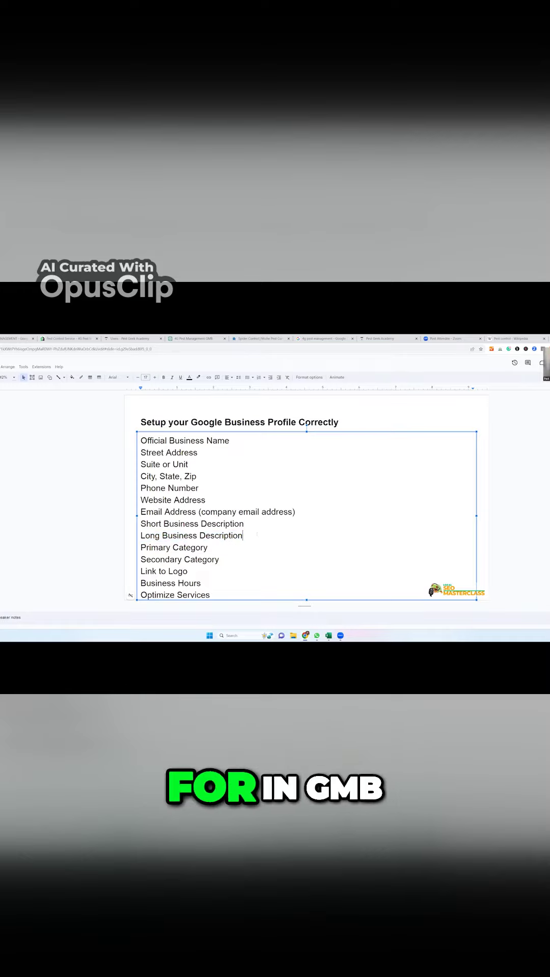